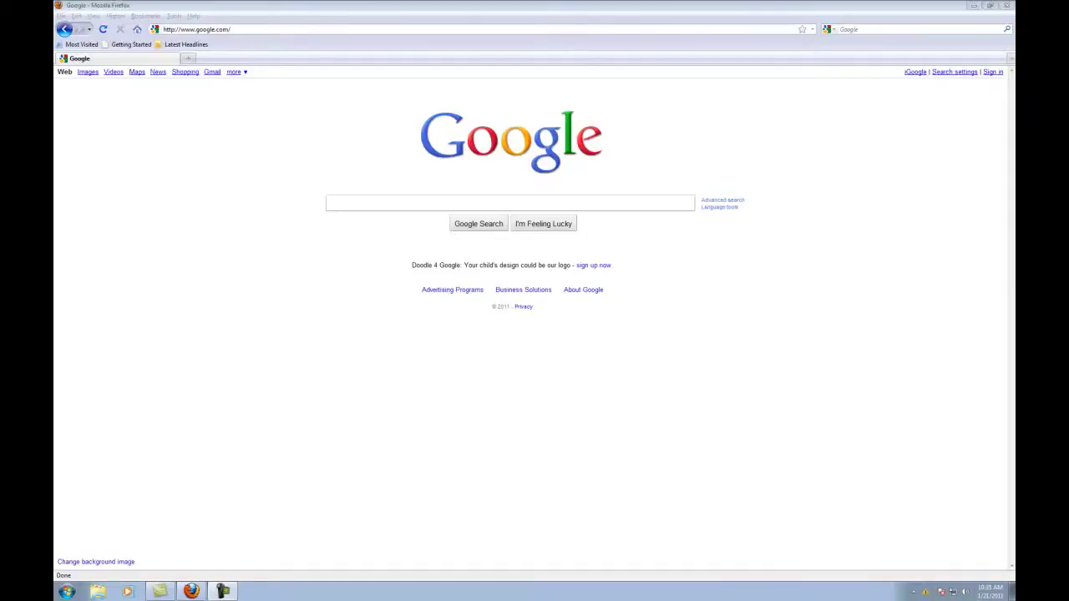
Go to the Google Sites sign-in page through the 'more' services menu in Google's top bar.
click(291, 29)
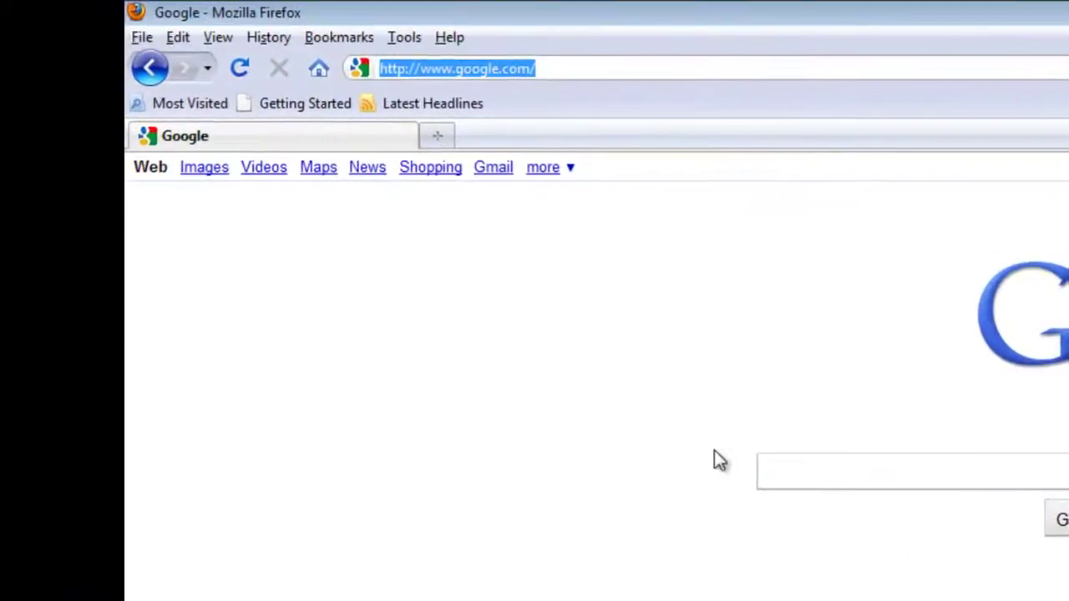
click(357, 273)
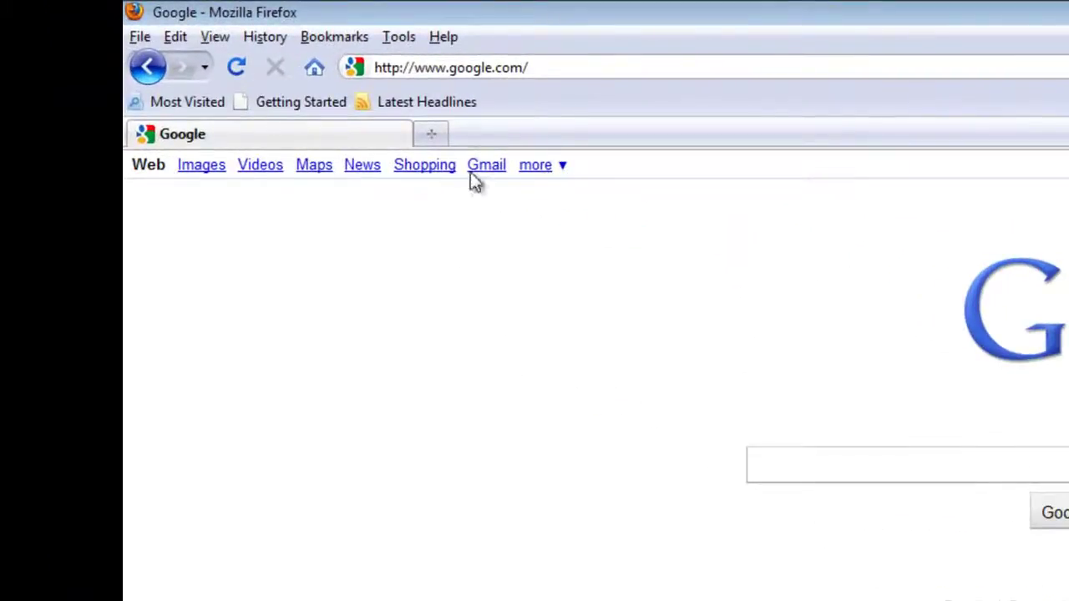
click(541, 175)
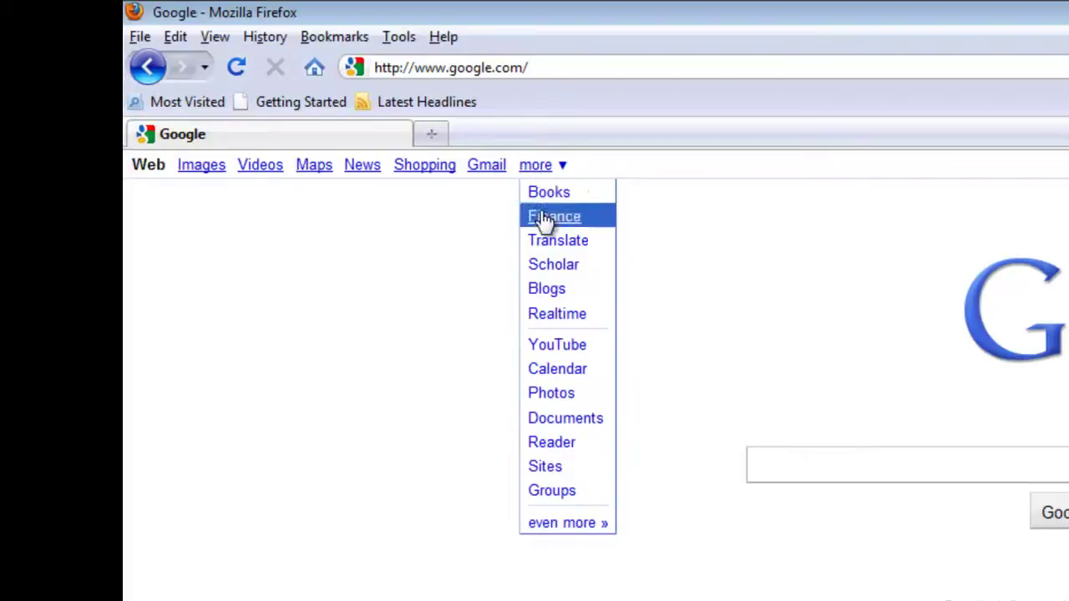
click(564, 472)
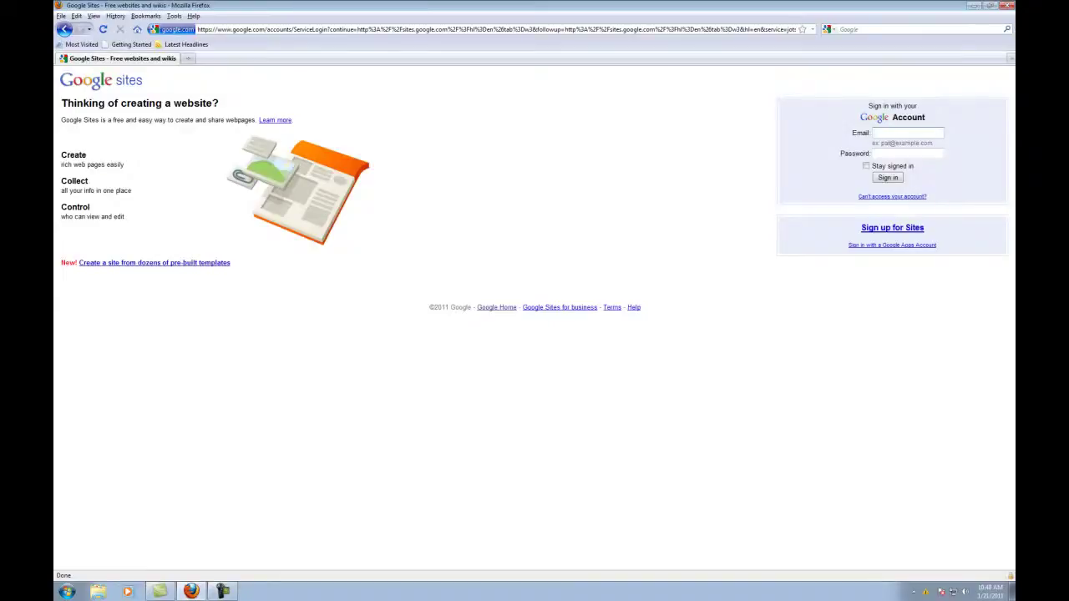
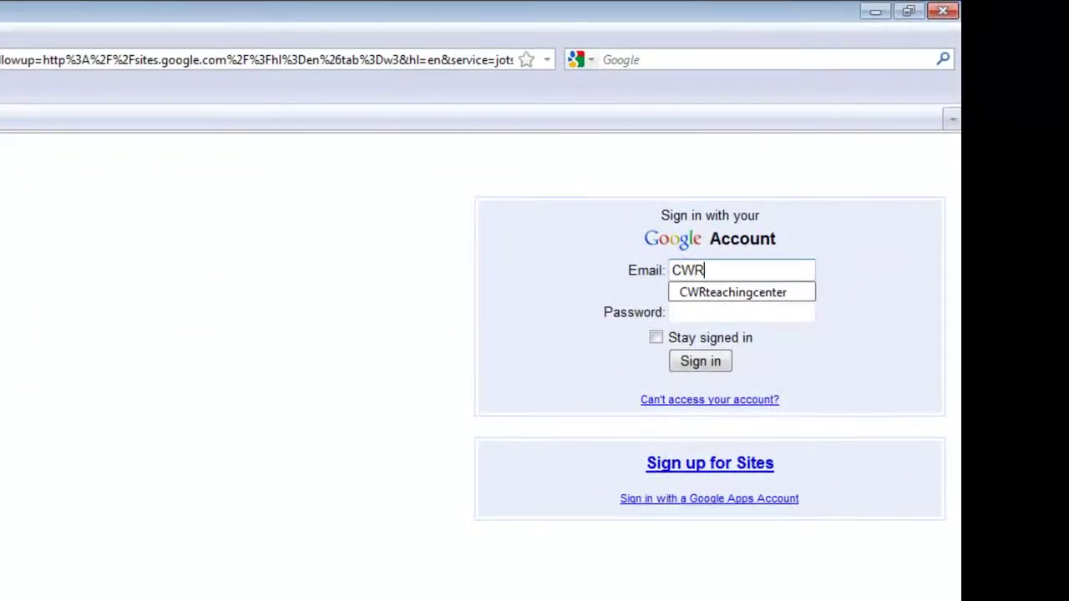
Sign in to Google Sites with the account e-mail and password.
key(BackSpace)
key(BackSpace)
key(BackSpace)
key(BackSpace)
key(BackSpace)
key(BackSpace)
key(BackSpace)
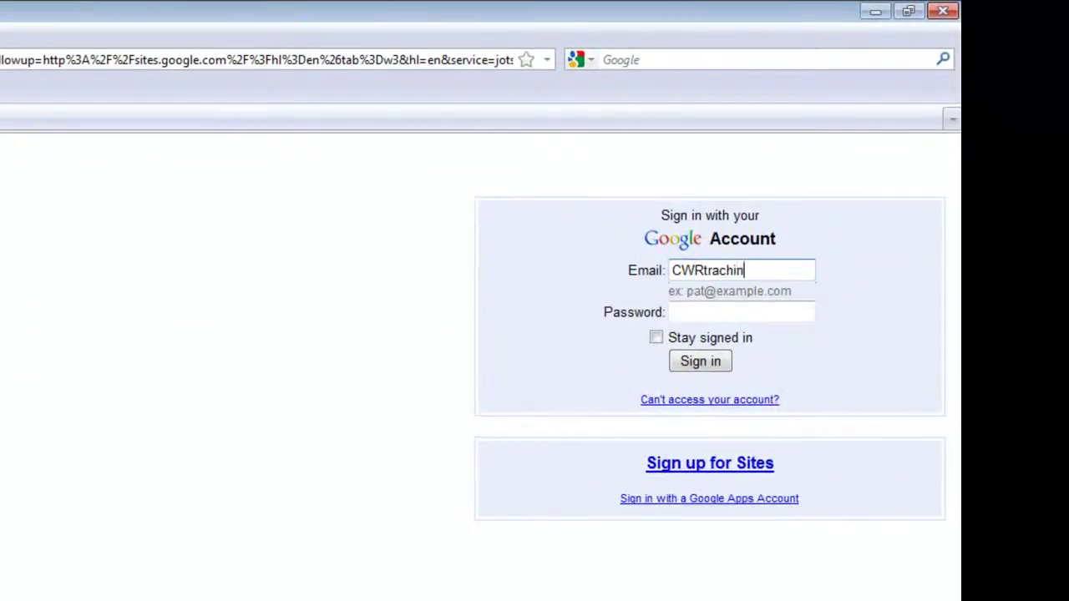
key(BackSpace)
key(BackSpace)
key(BackSpace)
key(BackSpace)
key(BackSpace)
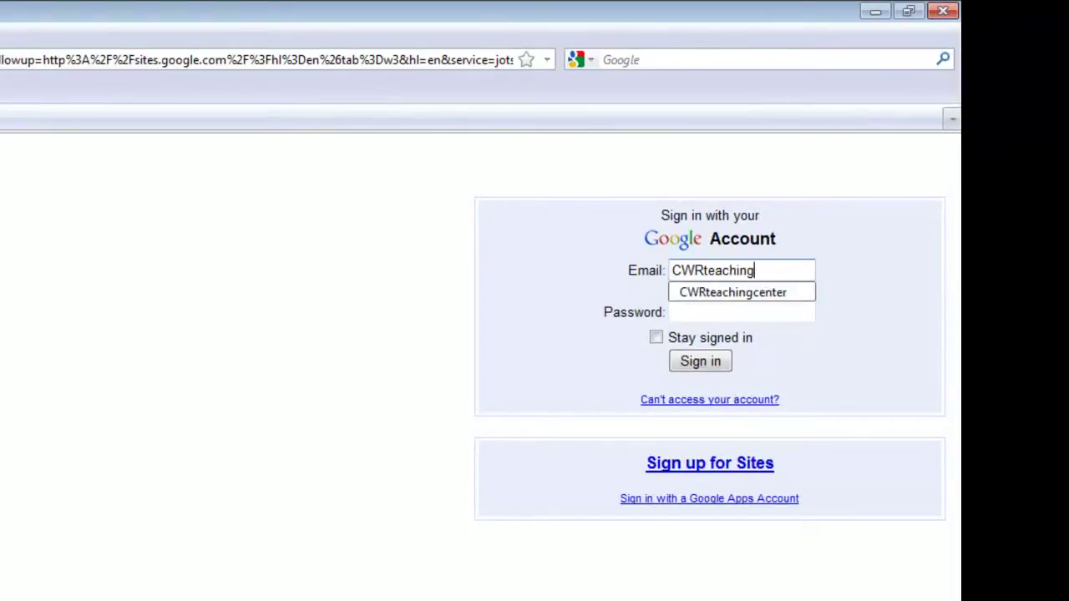
key(Tab)
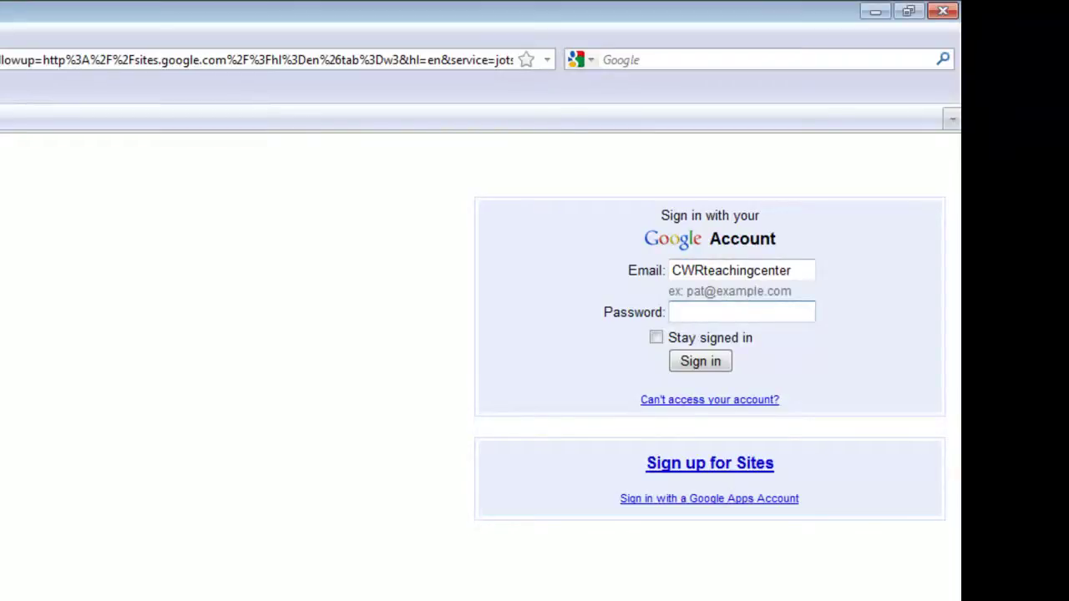
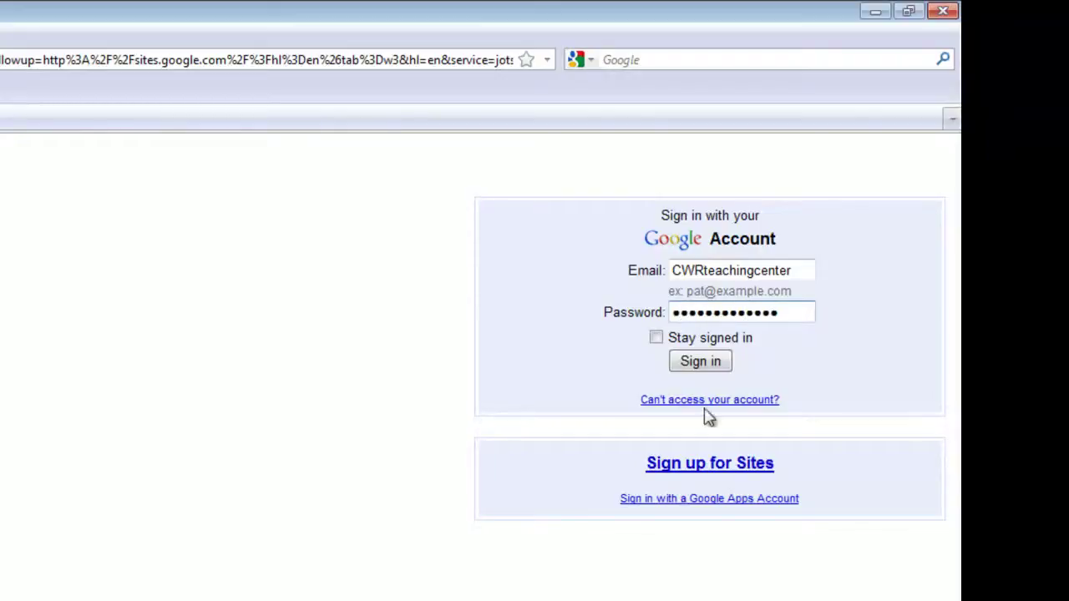
click(683, 362)
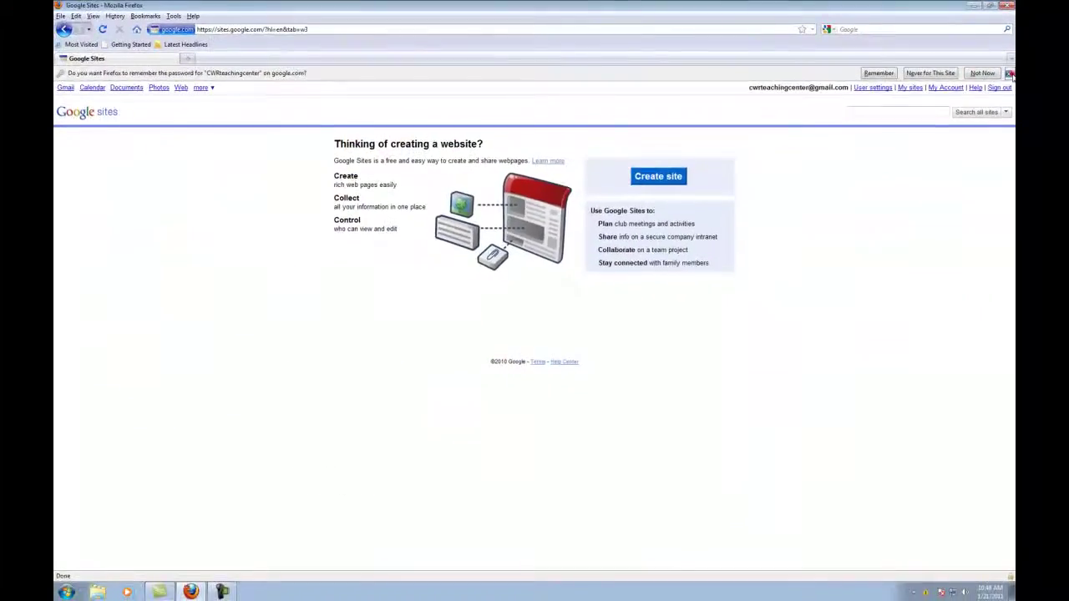
Dismiss Firefox's remember-password bar with Not Now.
click(1009, 73)
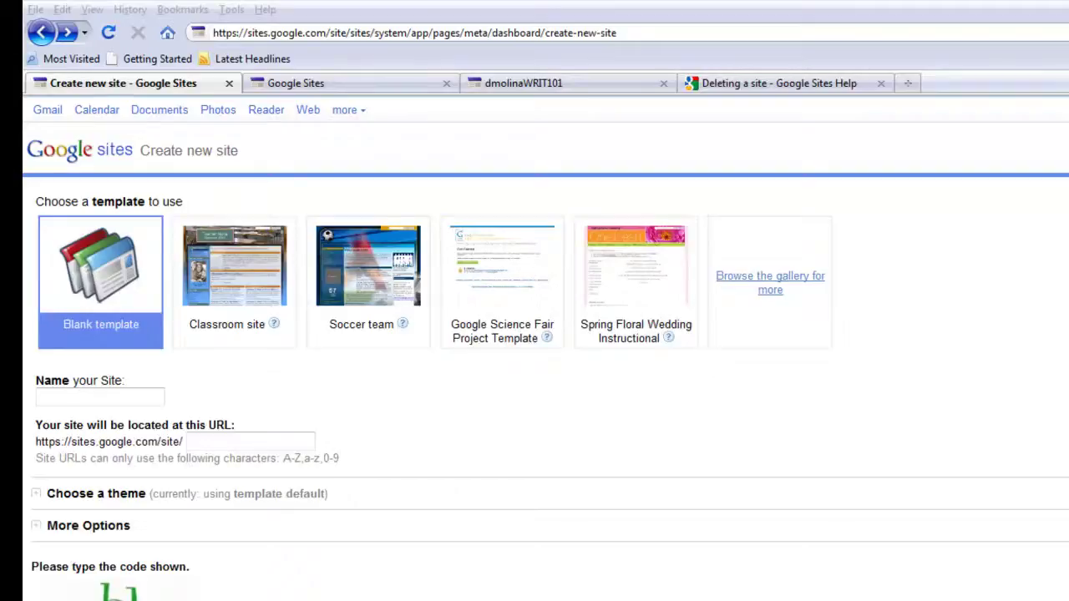
click(96, 286)
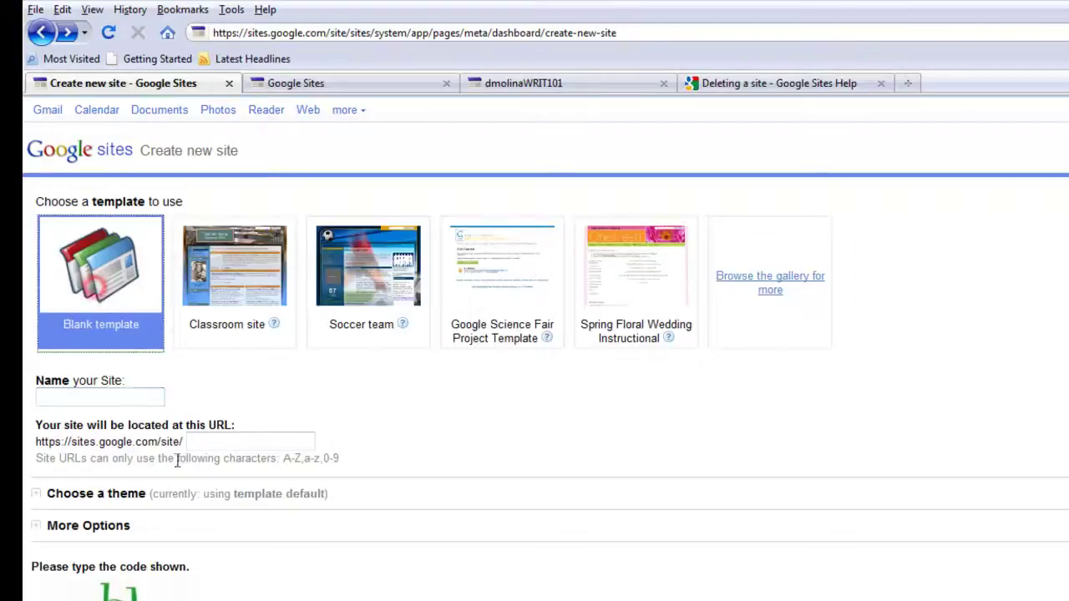
click(115, 390)
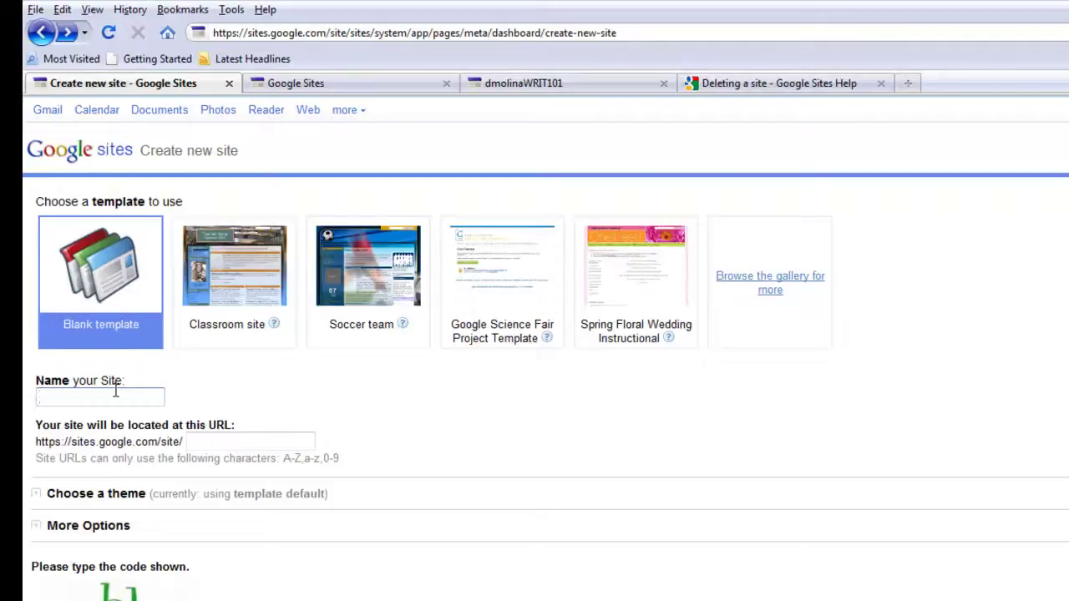
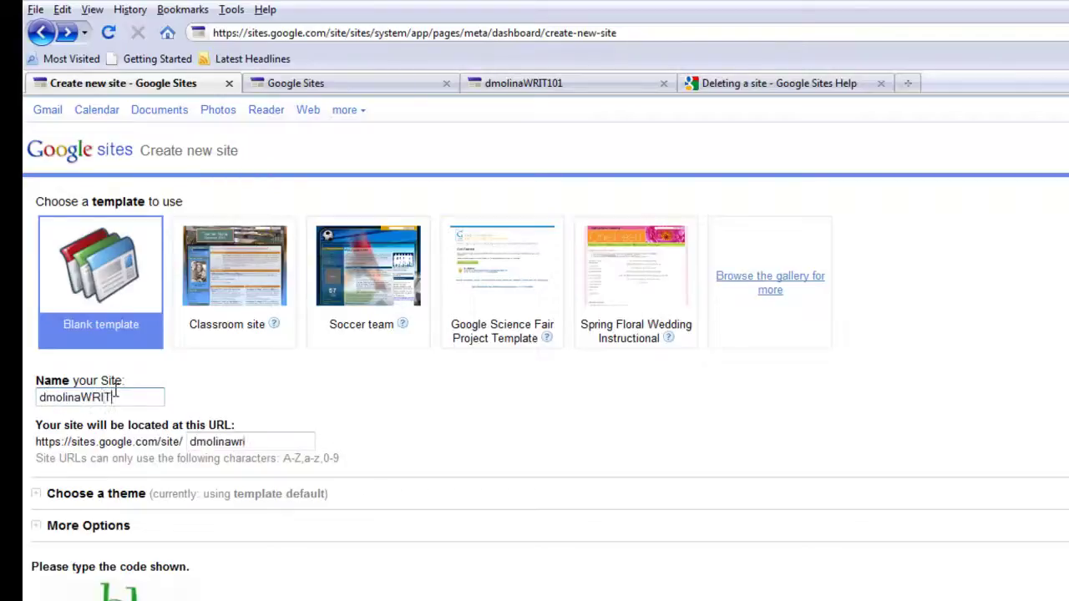
click(275, 441)
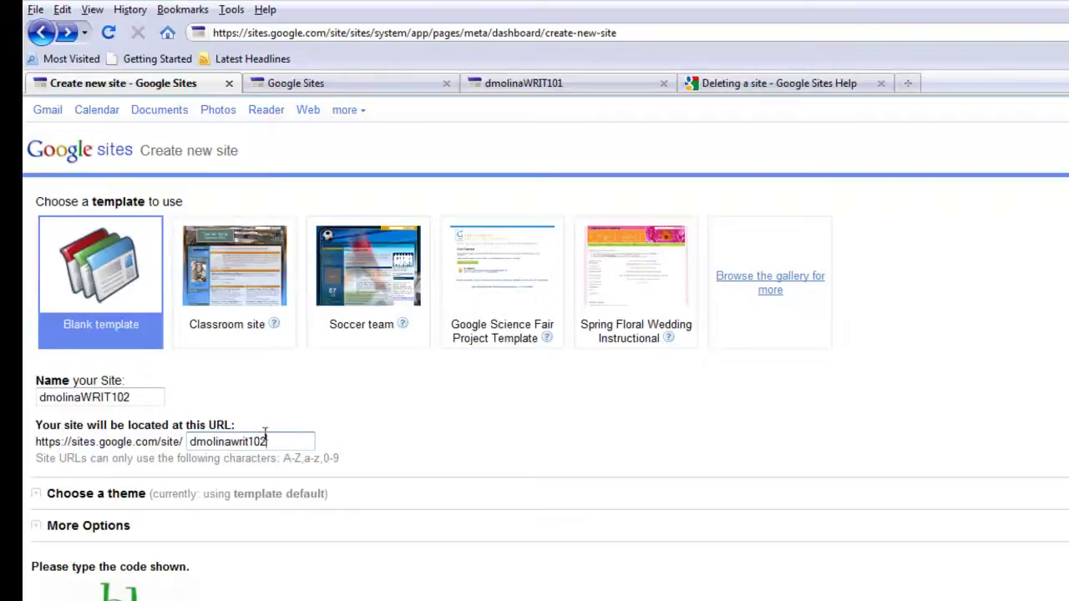
Pick the Simple theme from the expanded theme thumbnails.
click(36, 495)
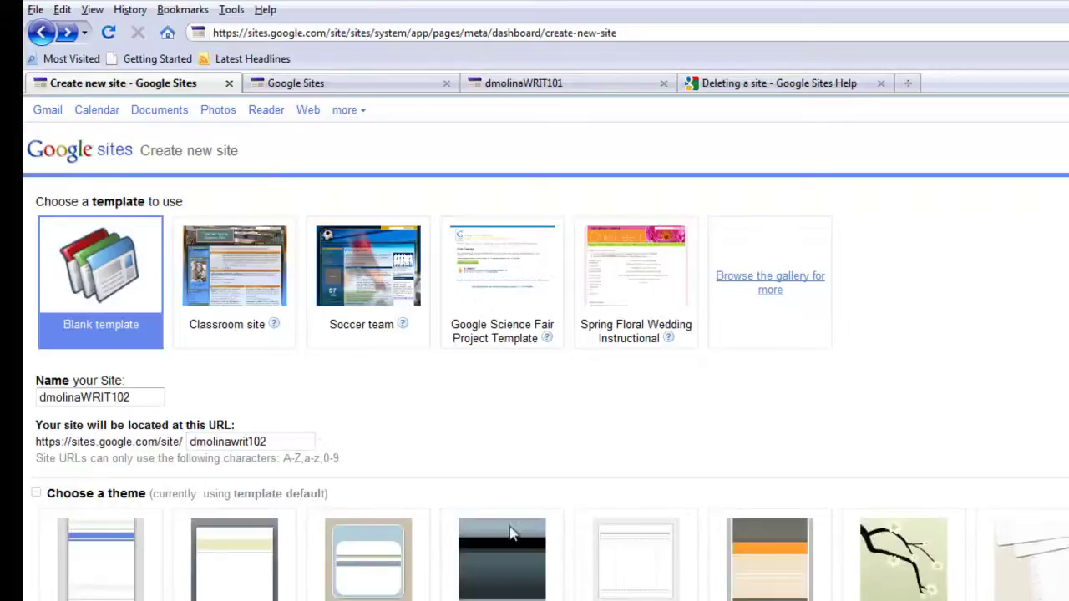
scroll(427, 462, down, 4)
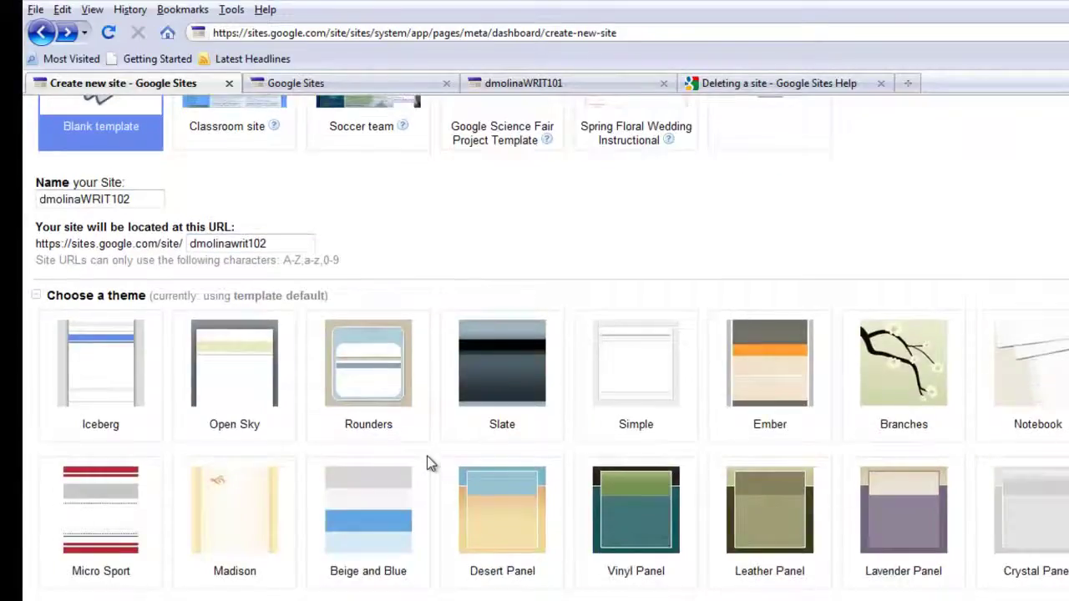
scroll(427, 460, down, 4)
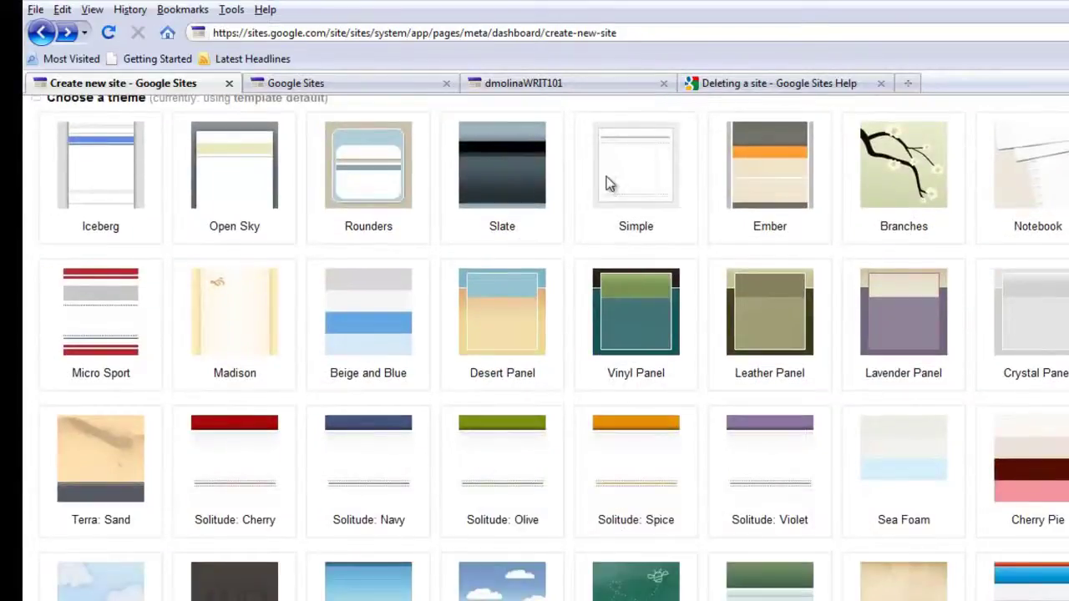
click(619, 187)
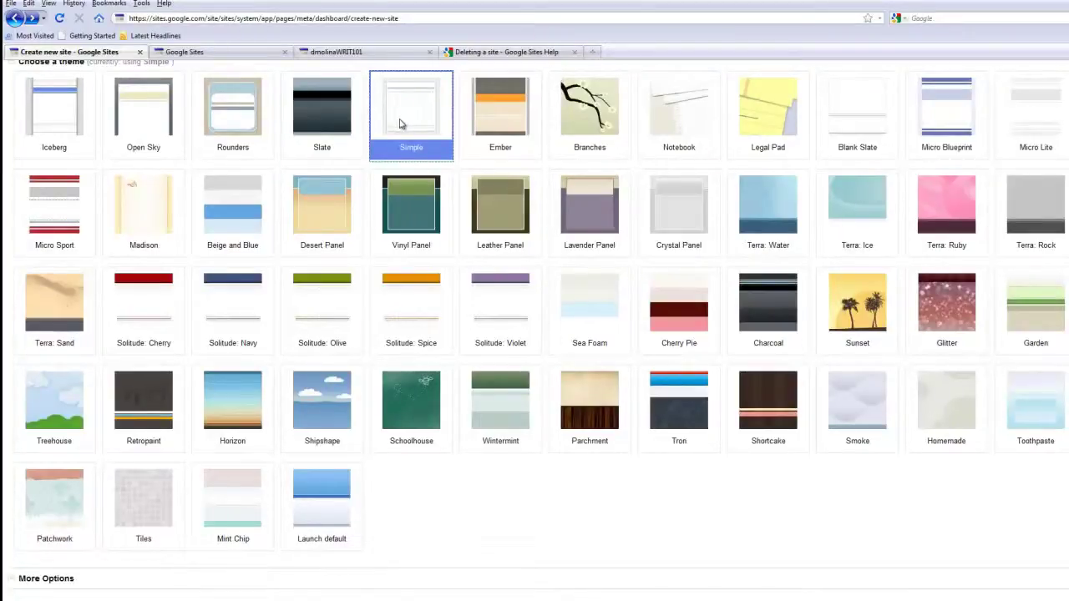
scroll(250, 351, down, 2)
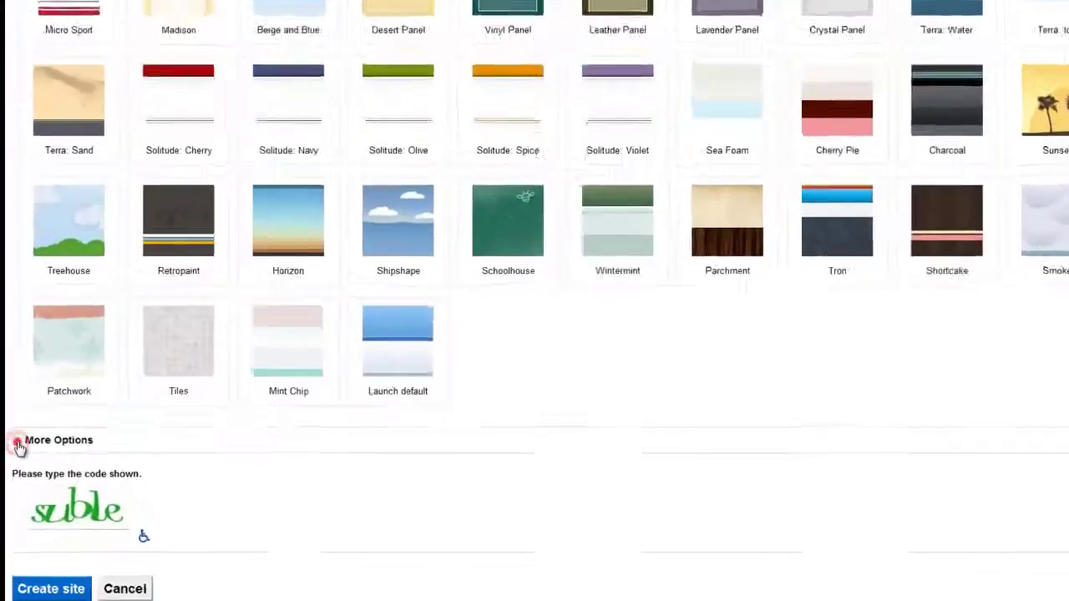
Under More Options, set sharing to 'Only people I specify' and begin entering the verification code.
click(12, 514)
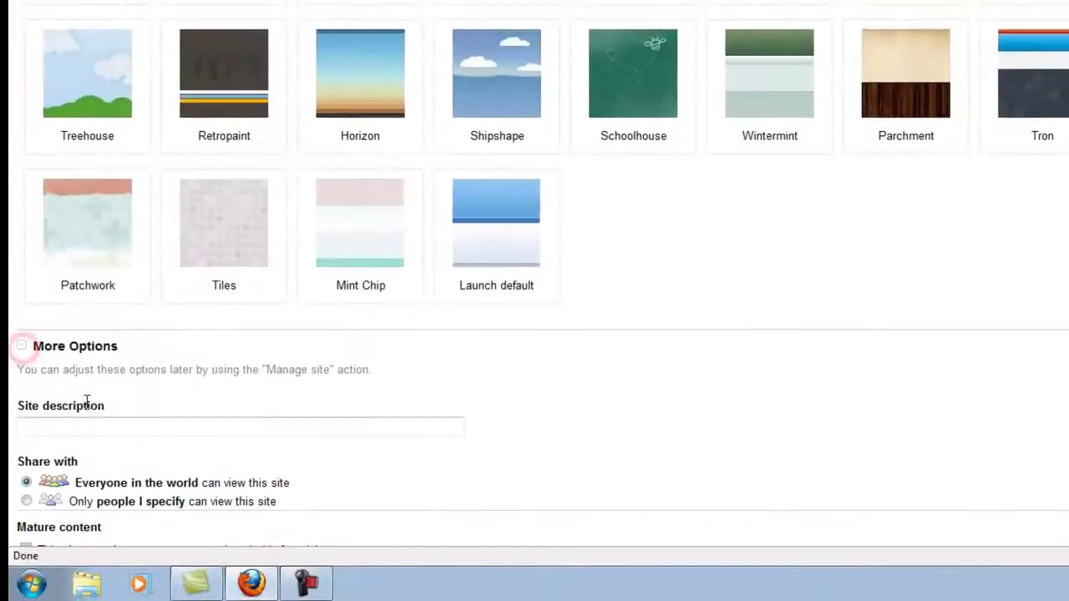
scroll(50, 568, down, 2)
scroll(92, 400, down, 2)
scroll(50, 317, down, 2)
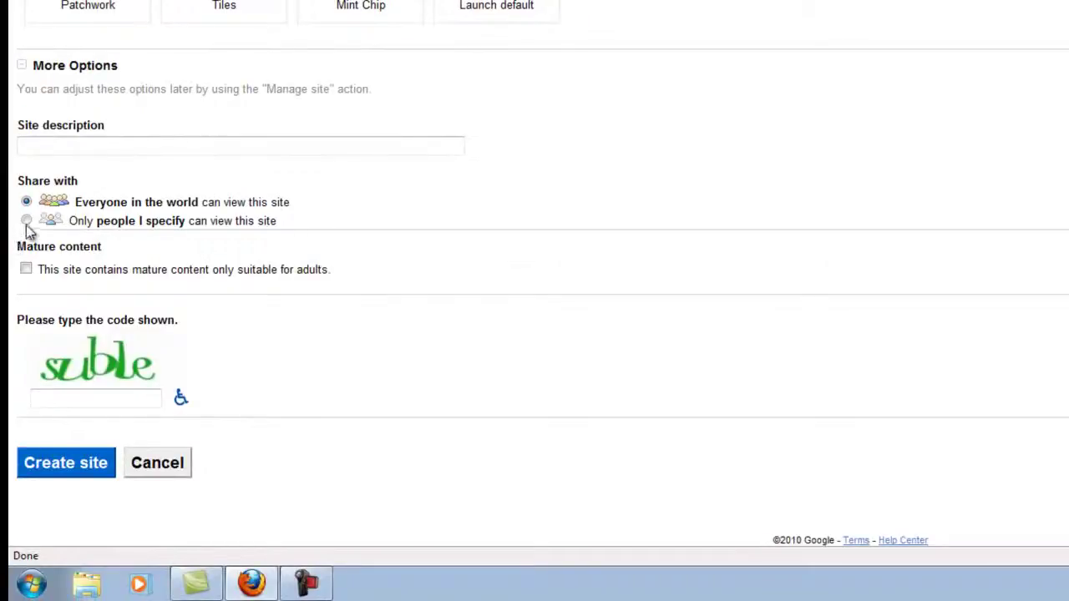
click(27, 222)
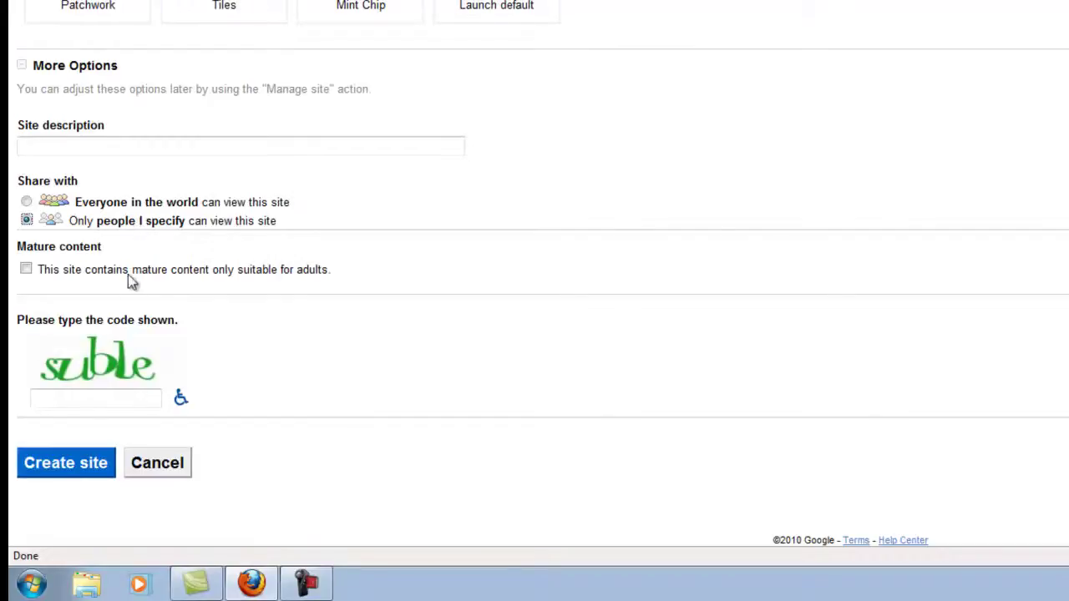
click(137, 400)
text(s)
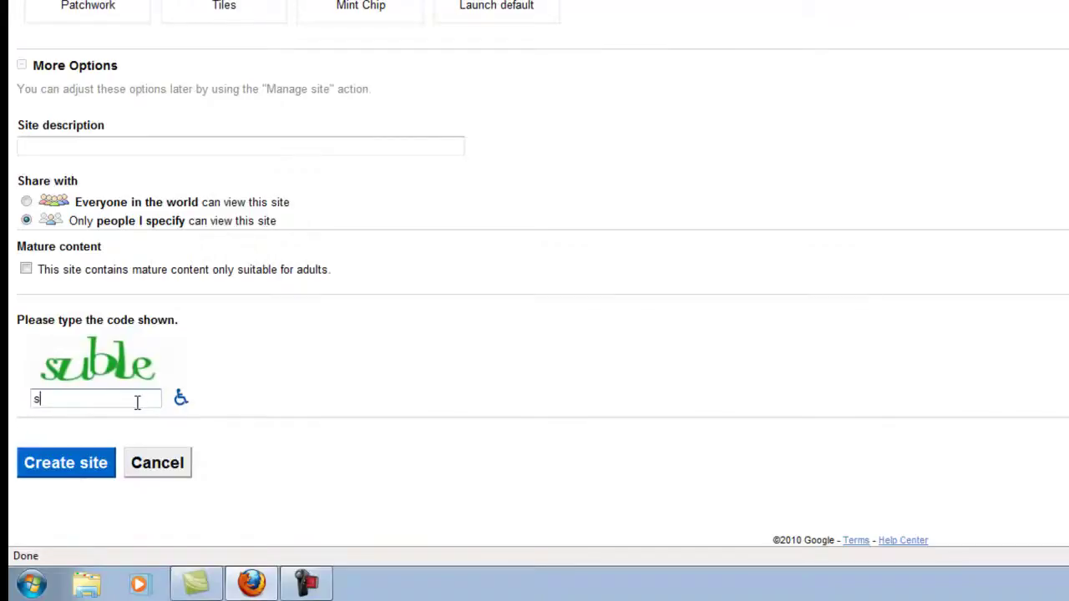
text(uble)
click(83, 474)
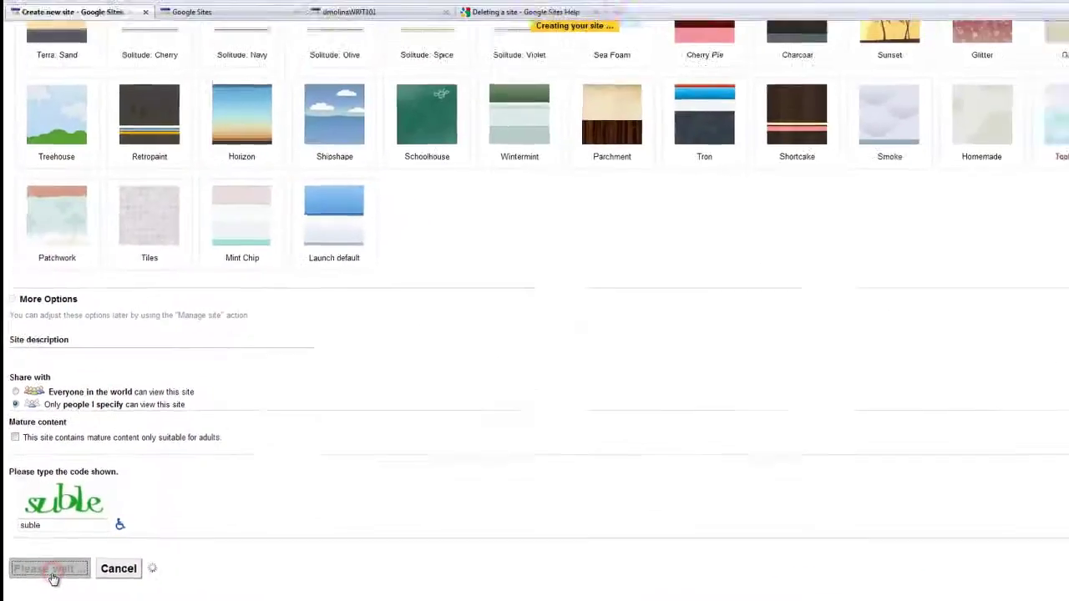